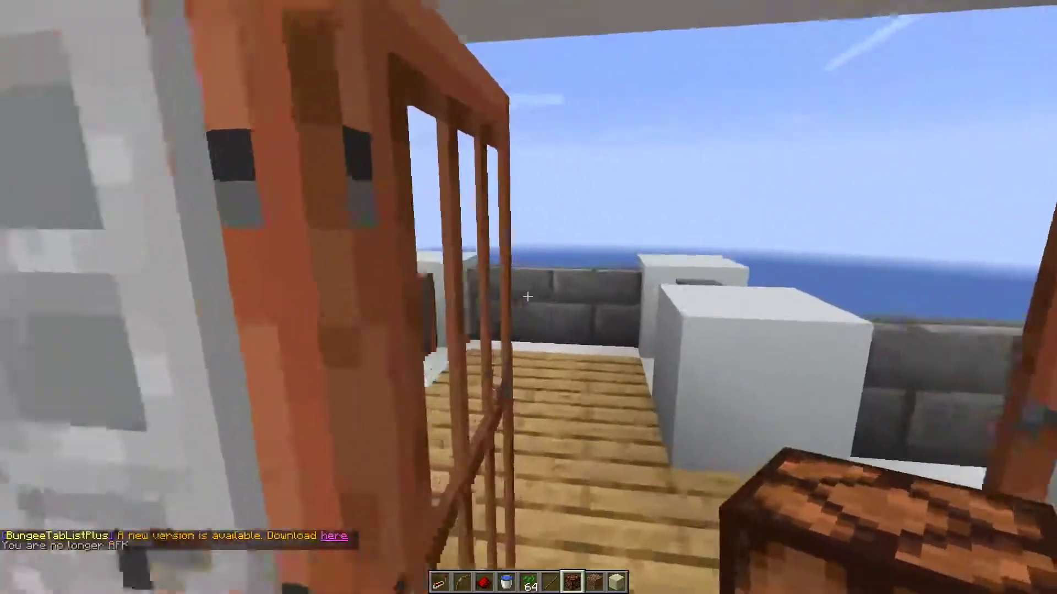
{"action": "scroll", "coordinate": [529, 297], "scroll_direction": "down", "scroll_amount": 1}
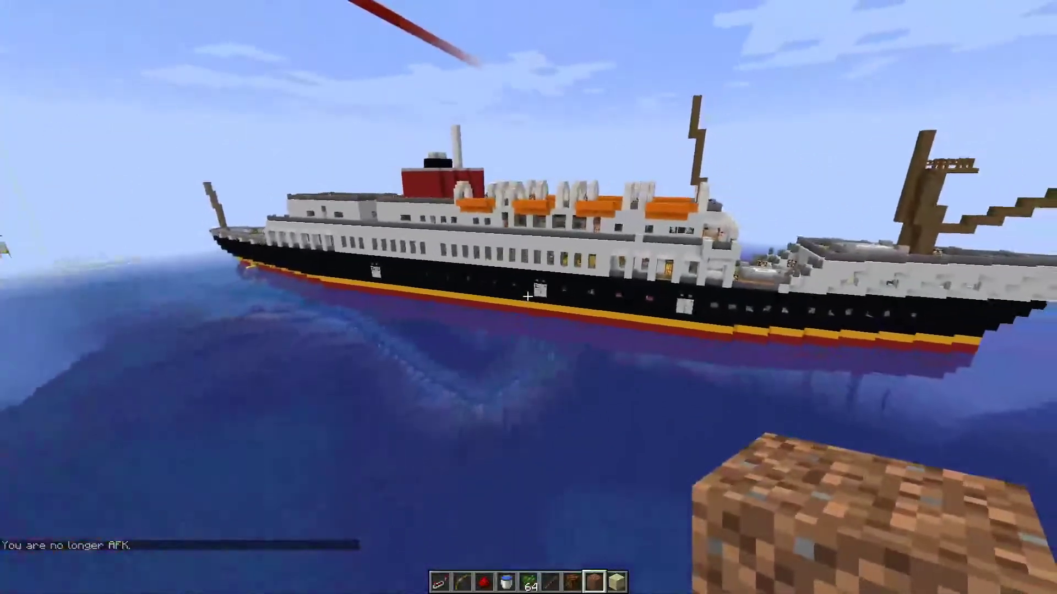
Fly into the ship, pilot it from the Ship sign, then walk onto the deck.
{"action": "key", "text": "w"}
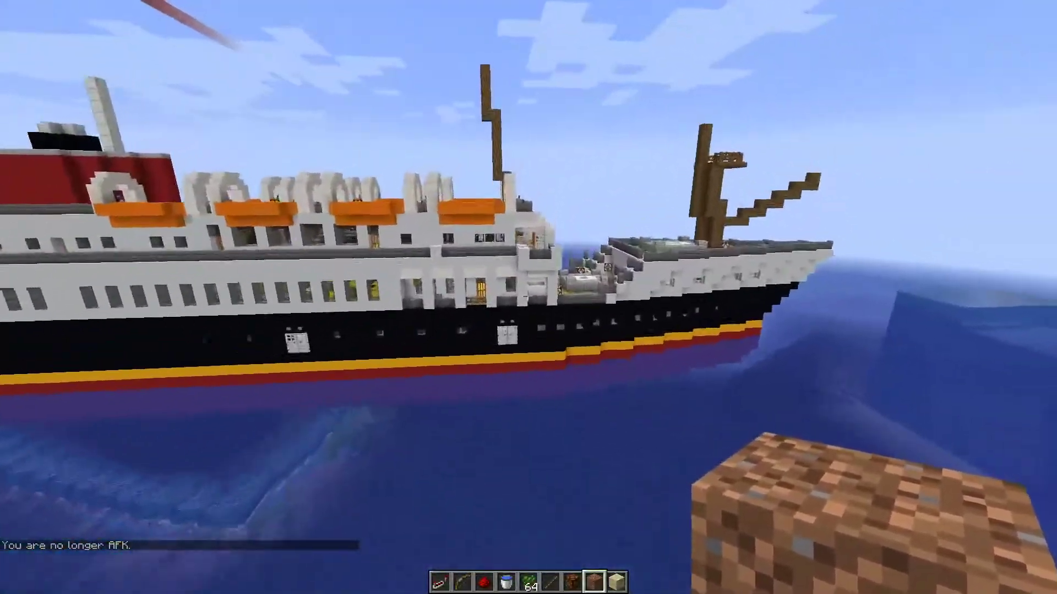
{"action": "key", "text": "w"}
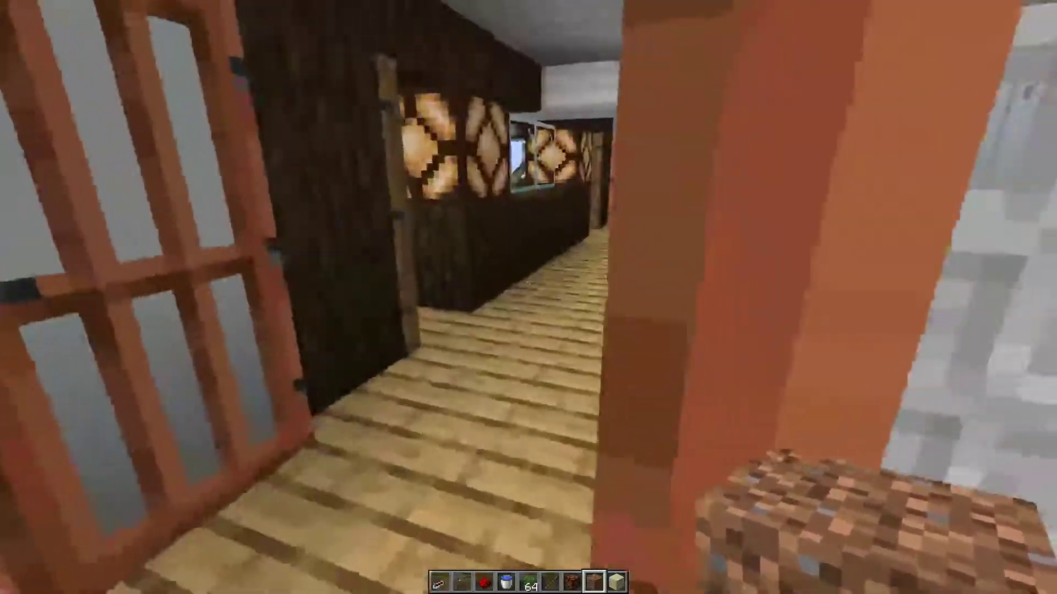
{"action": "key", "text": "w"}
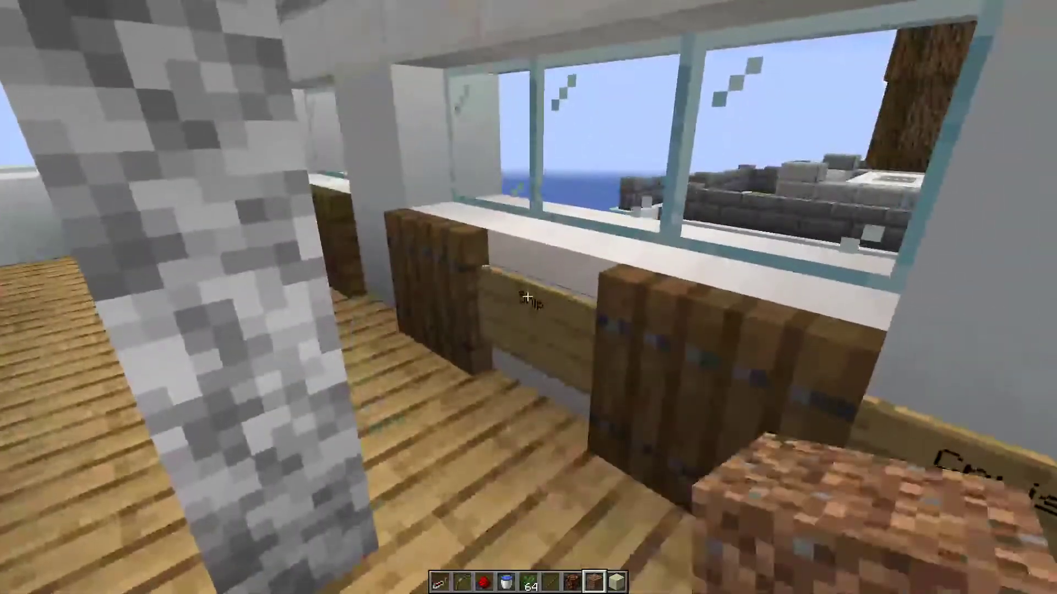
{"action": "right_click", "coordinate": [525, 297]}
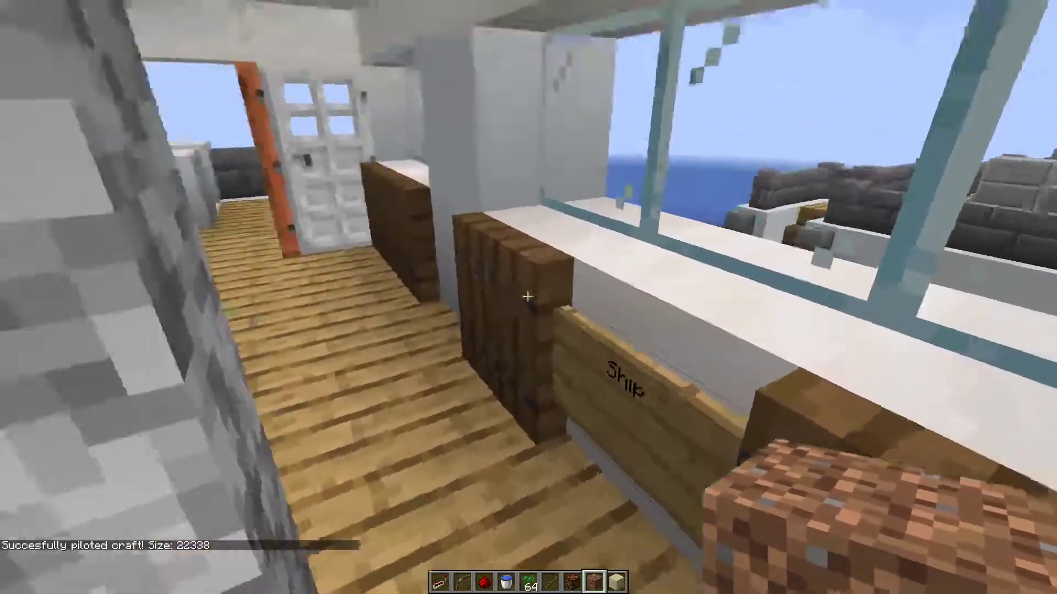
{"action": "key", "text": "w"}
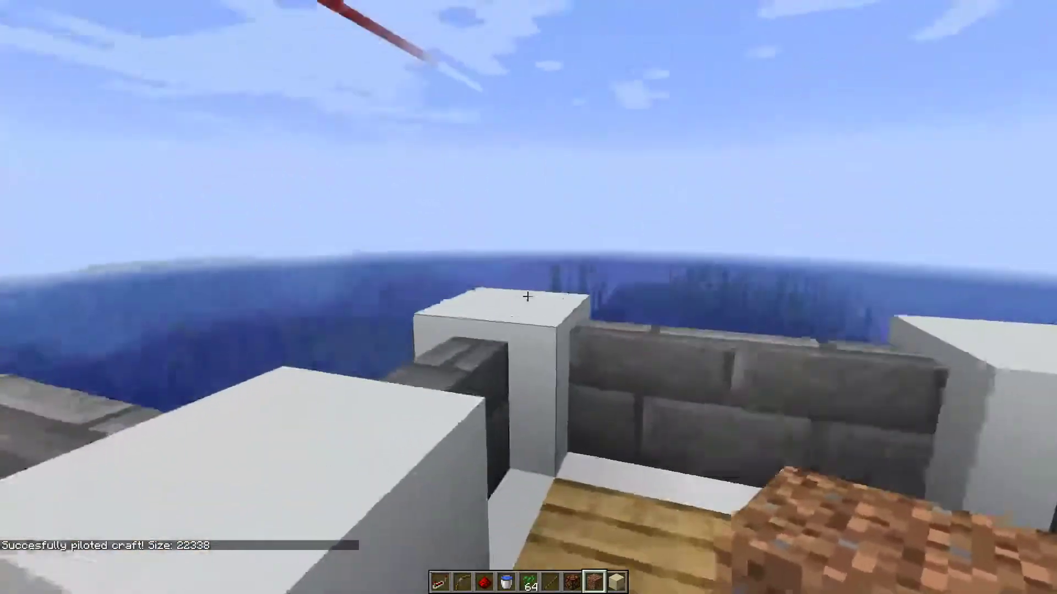
{"action": "scroll", "coordinate": [529, 297], "scroll_direction": "up", "scroll_amount": 2}
{"action": "key", "text": "w"}
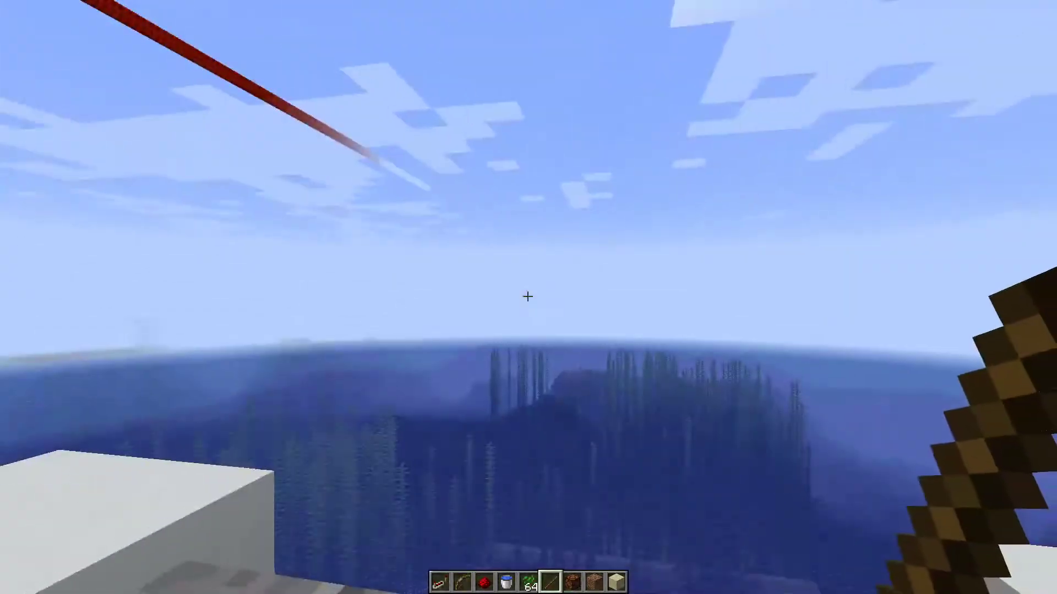
{"action": "type", "text": "t/rotate"}
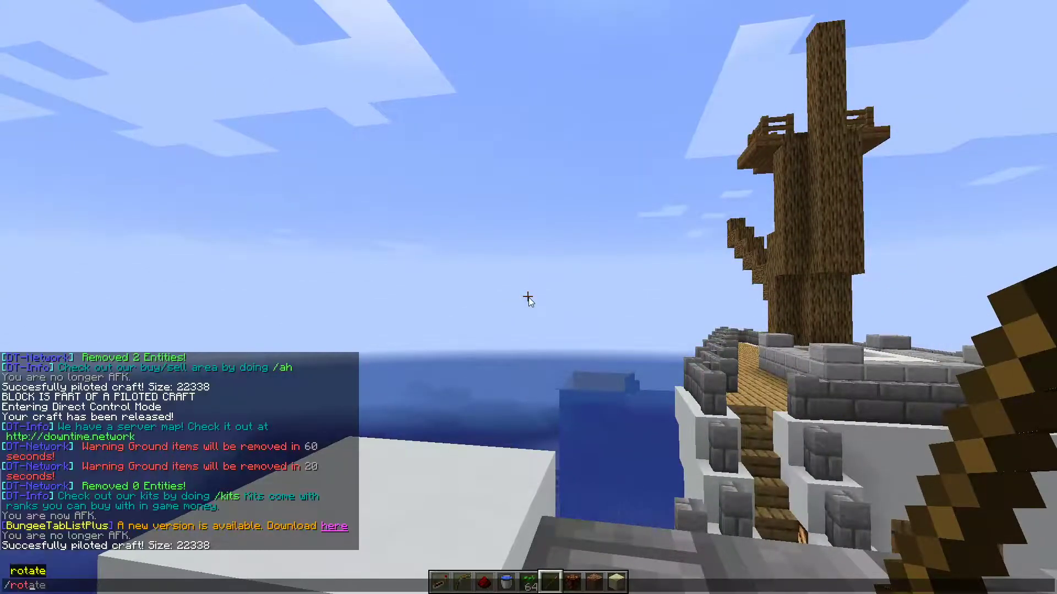
Send /rotate, fix the misspelled command, then send /rotate left to turn the ship.
{"action": "key", "text": "Return"}
{"action": "key", "text": "slash"}
{"action": "type", "text": "toa"}
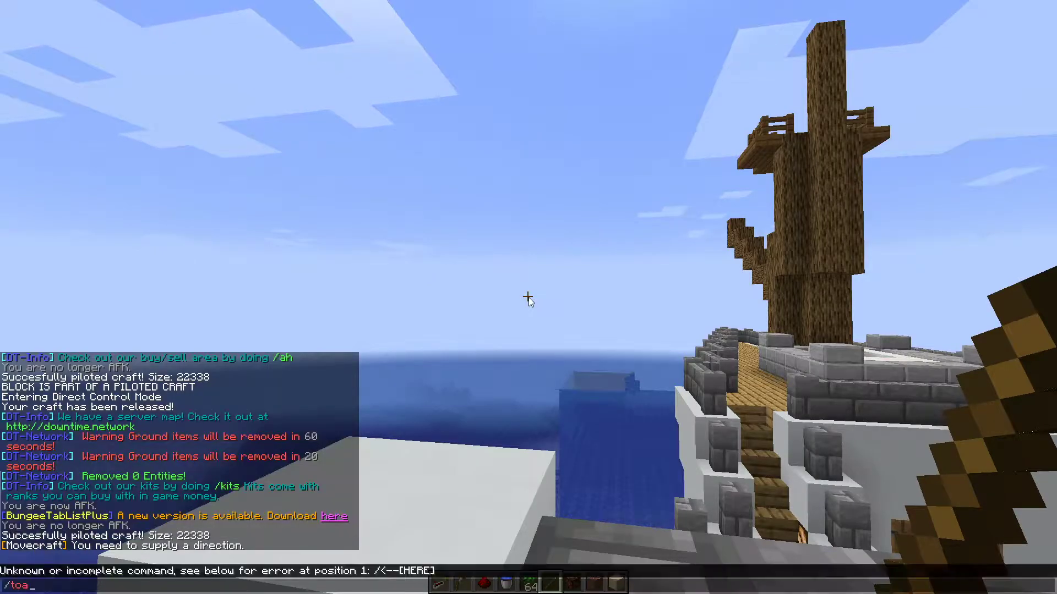
{"action": "key", "text": "Escape"}
{"action": "key", "text": "slash"}
{"action": "type", "text": "r"}
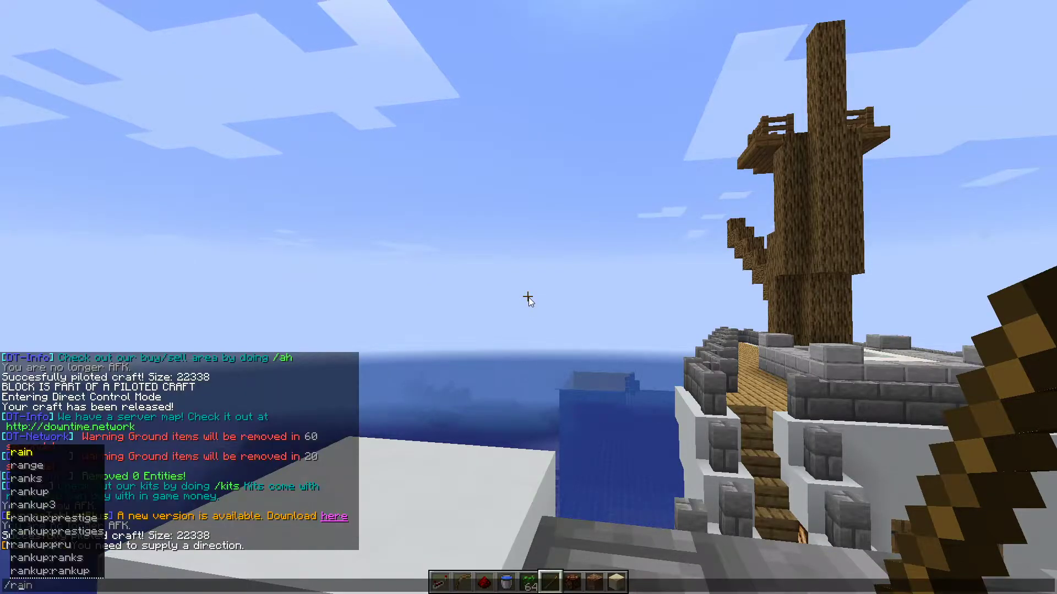
{"action": "type", "text": "otate lef"}
{"action": "key", "text": "Return"}
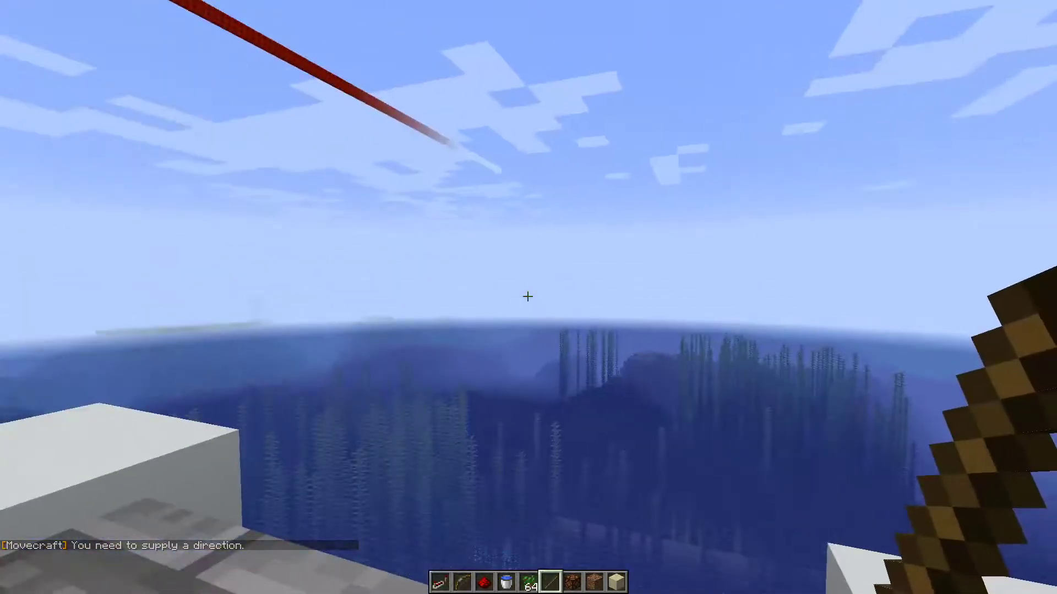
Check the tick rate with /tps (20.0) and walk the deck to confirm no rotation.
{"action": "key", "text": "Tab"}
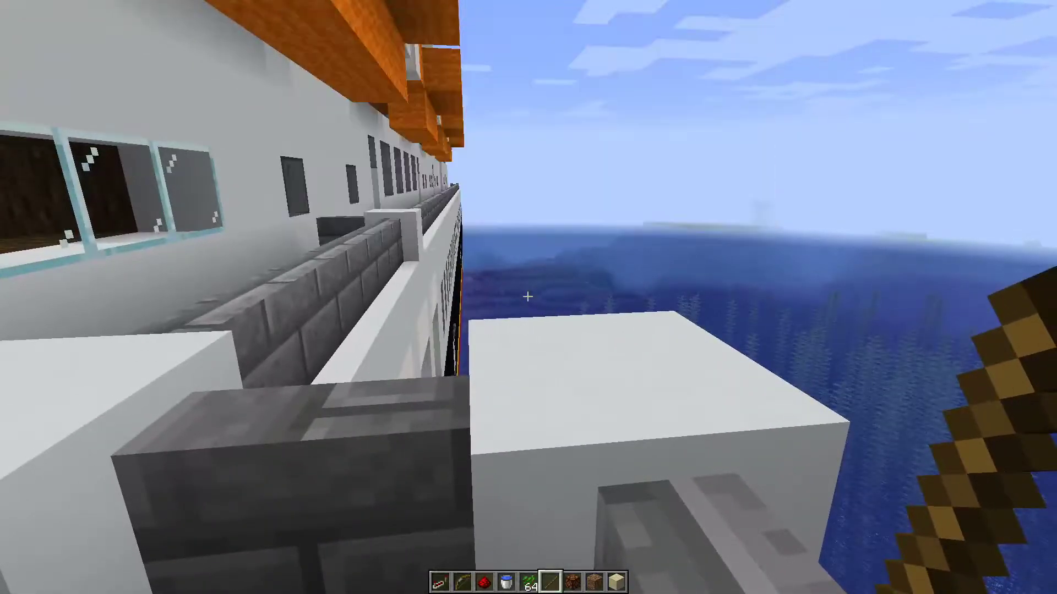
{"action": "type", "text": "/tps"}
{"action": "key", "text": "Return"}
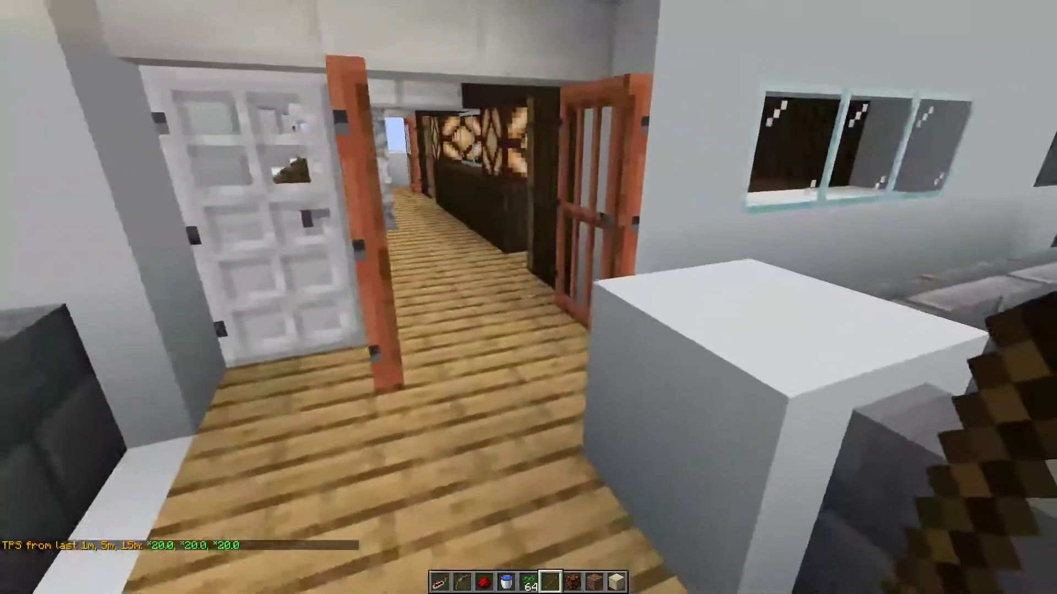
{"action": "key", "text": "w"}
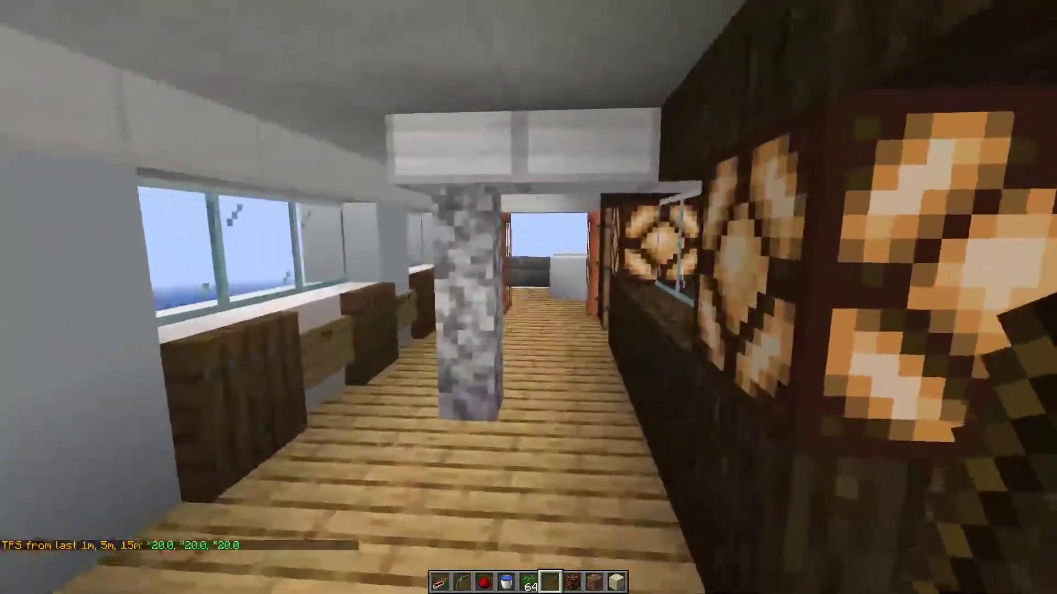
{"action": "key", "text": "w"}
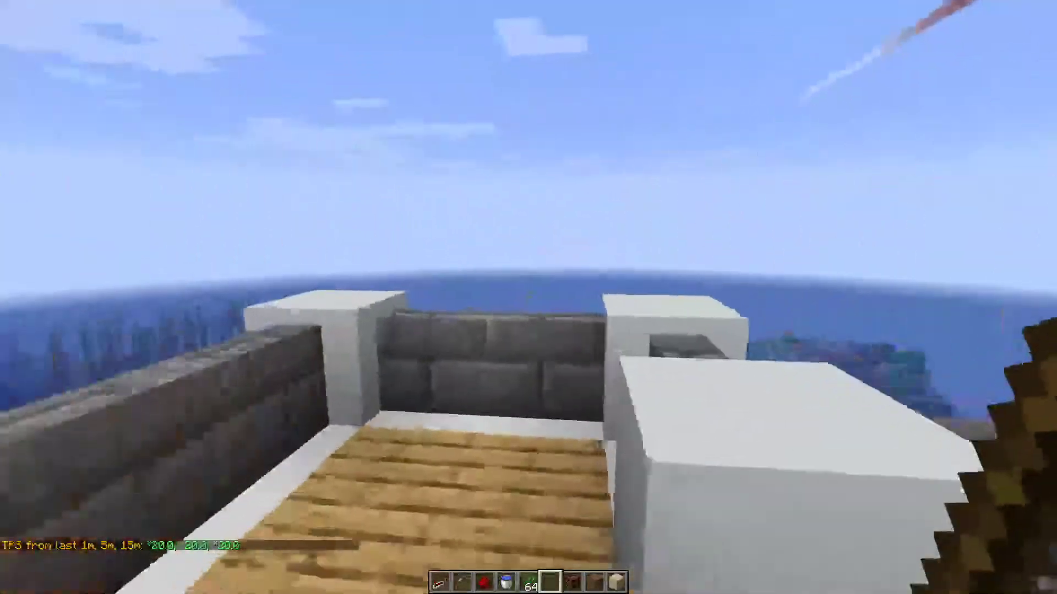
{"action": "key", "text": "w"}
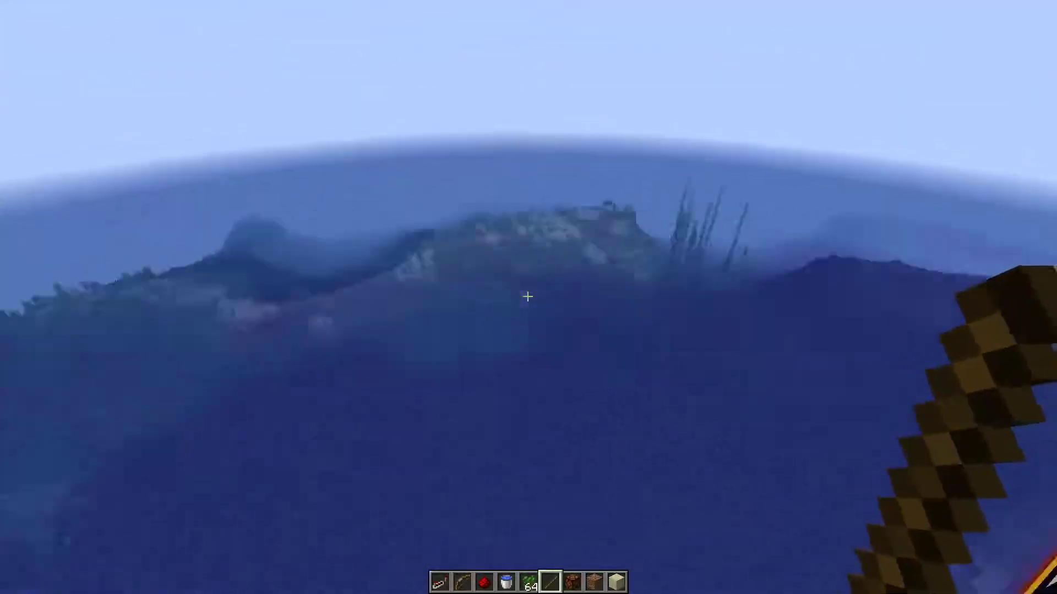
{"action": "key", "text": "shift"}
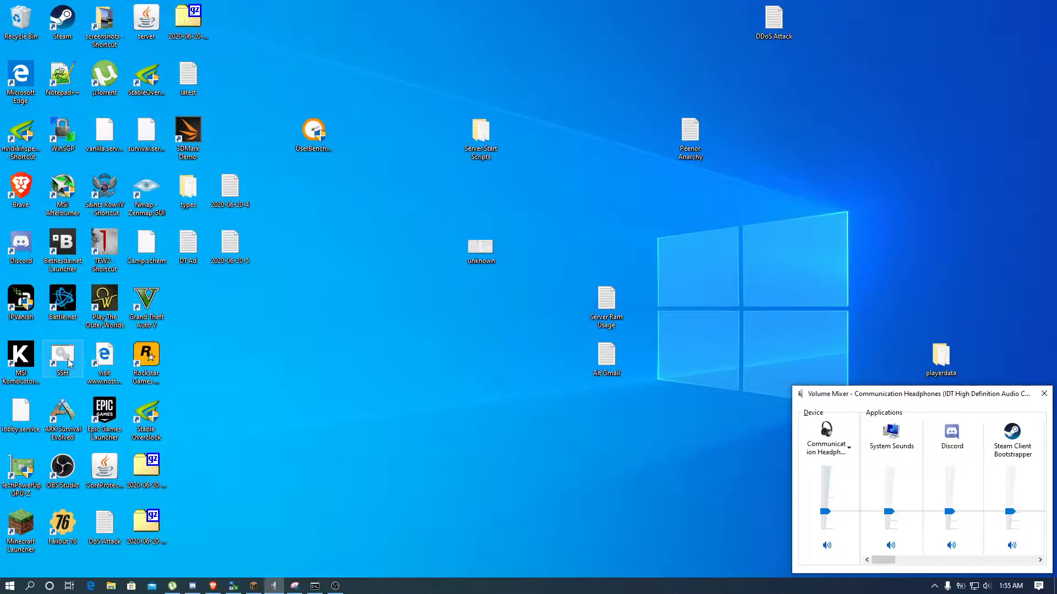
Launch the SSH shortcut, attach with screen -x minecraft, and maximize the console.
{"action": "double_click", "coordinate": [70, 364]}
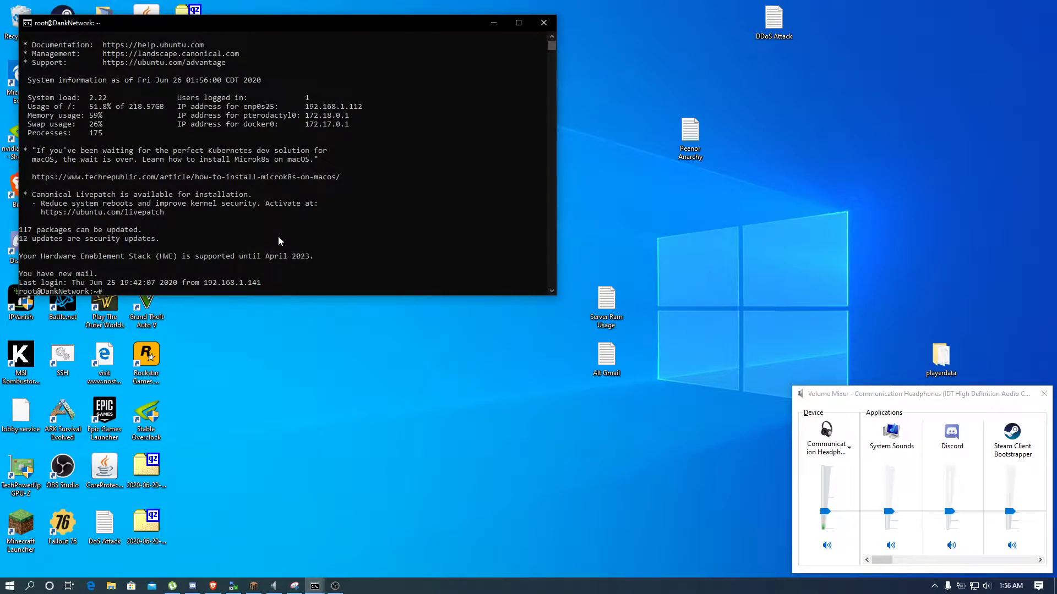
{"action": "type", "text": "screen -x"}
{"action": "type", "text": " minecraft"}
{"action": "key", "text": "Return"}
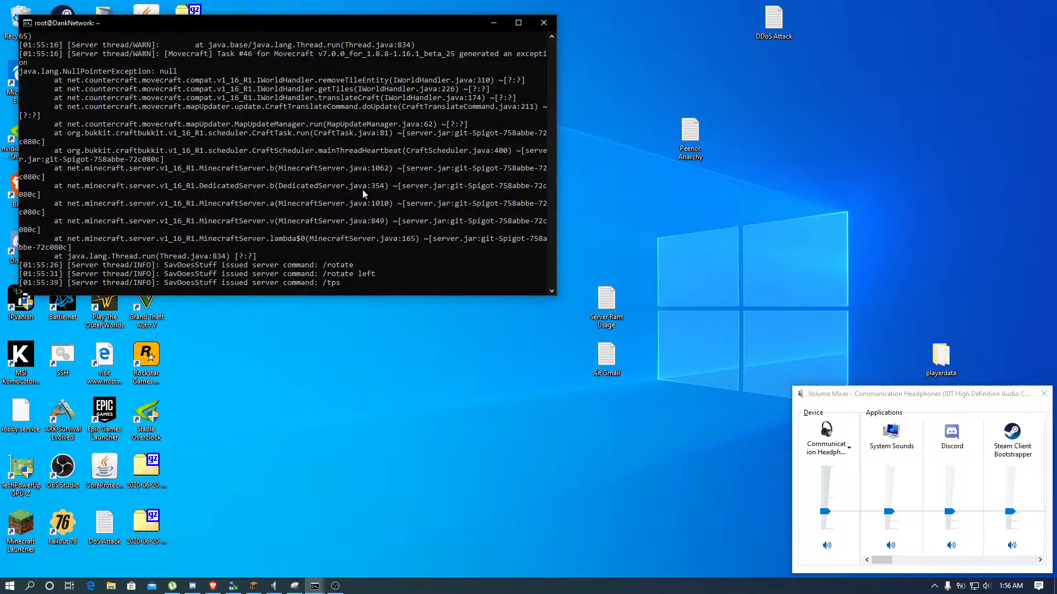
{"action": "left_click", "coordinate": [518, 22]}
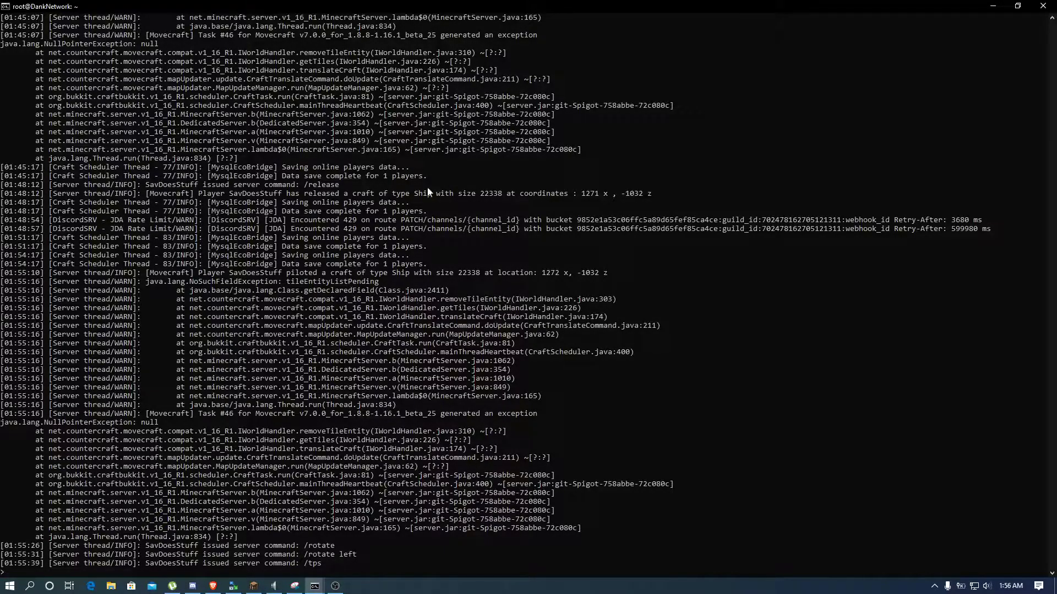
Close the Minecraft server console terminal window.
{"action": "left_click", "coordinate": [1043, 6]}
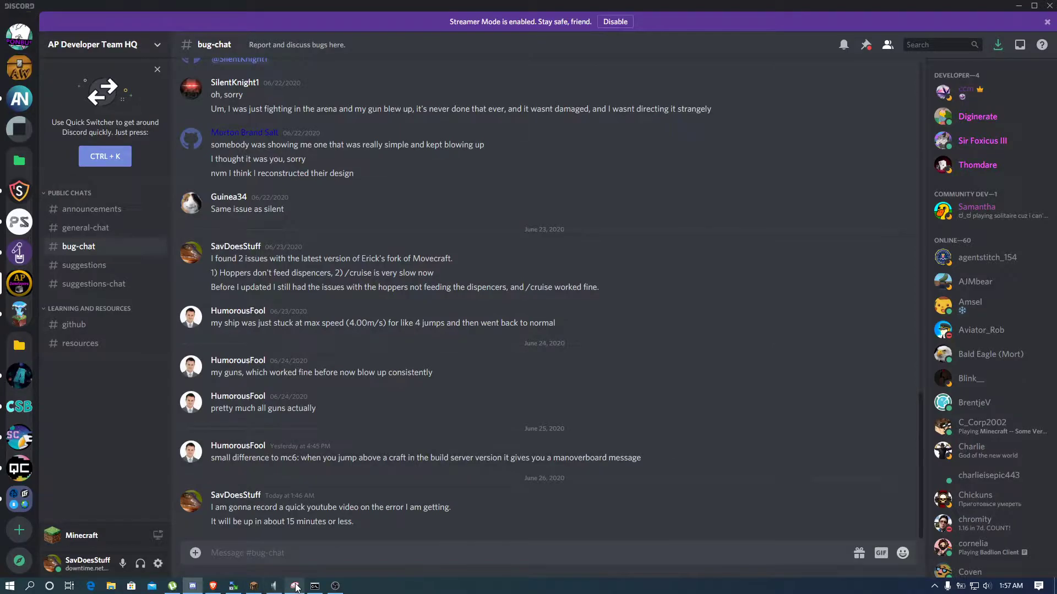
Switch to OBS from the taskbar, leaving the Discord bug-chat.
{"action": "left_click", "coordinate": [334, 586]}
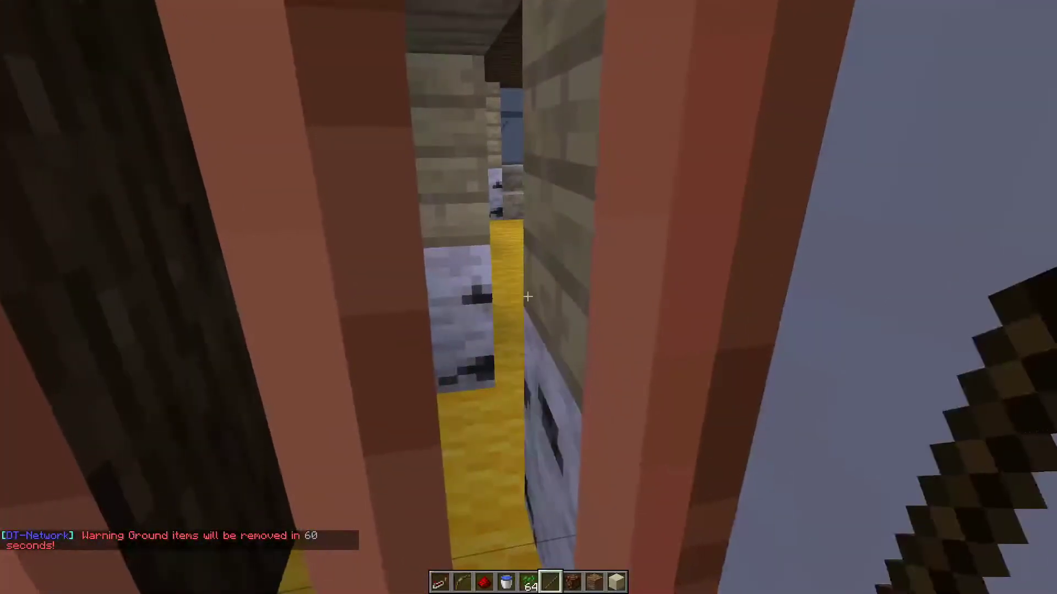
Hold Sand and try breaking corridor blocks, getting 'part of a piloted craft' refusals.
{"action": "key", "text": "9"}
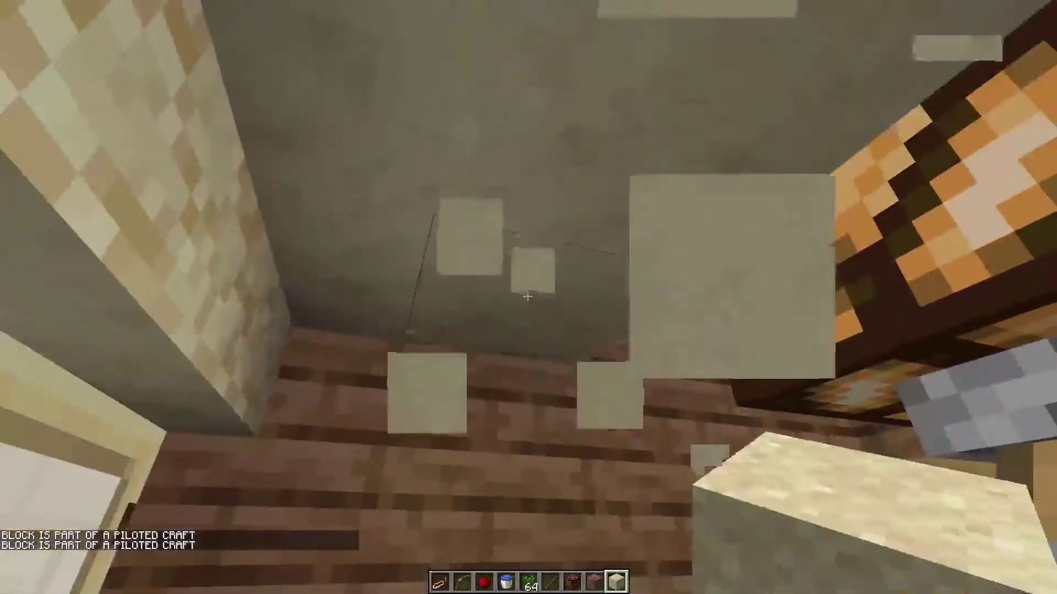
{"action": "left_click", "coordinate": [526, 297]}
{"action": "left_click", "coordinate": [526, 297]}
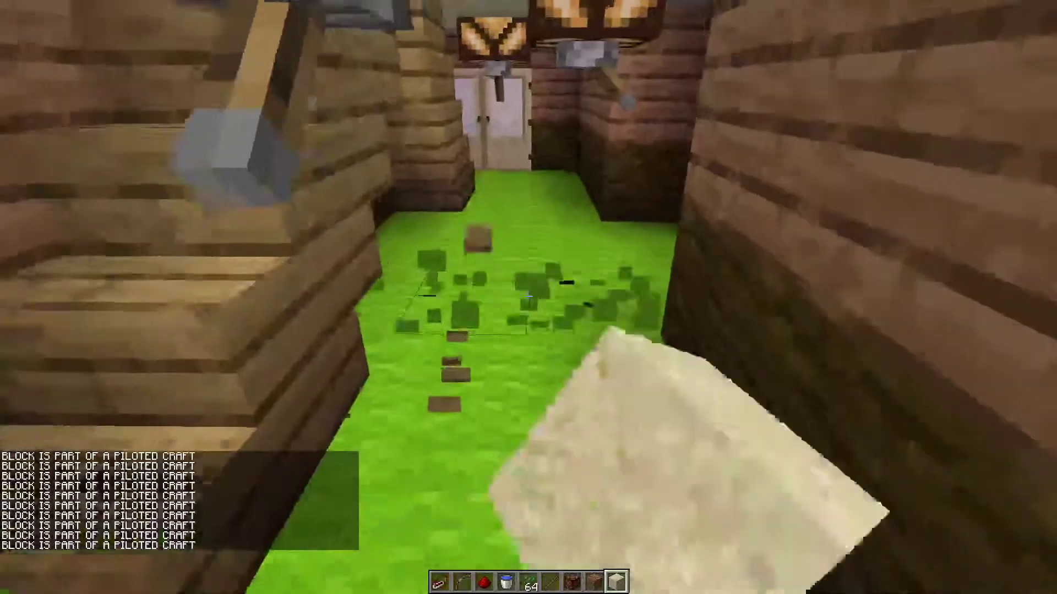
{"action": "key", "text": "w"}
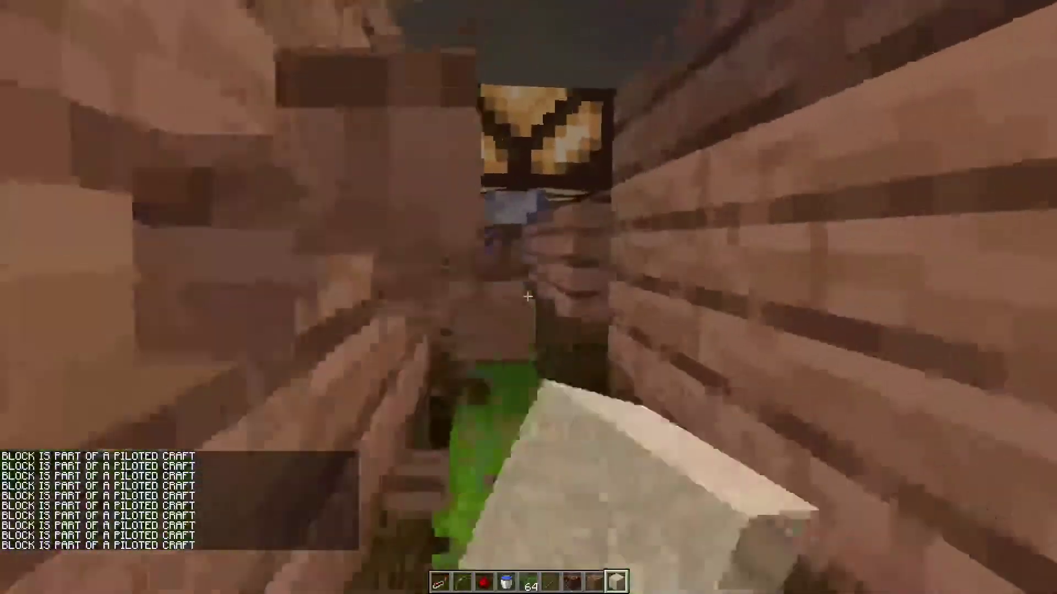
{"action": "key", "text": "w"}
{"action": "key", "text": "w"}
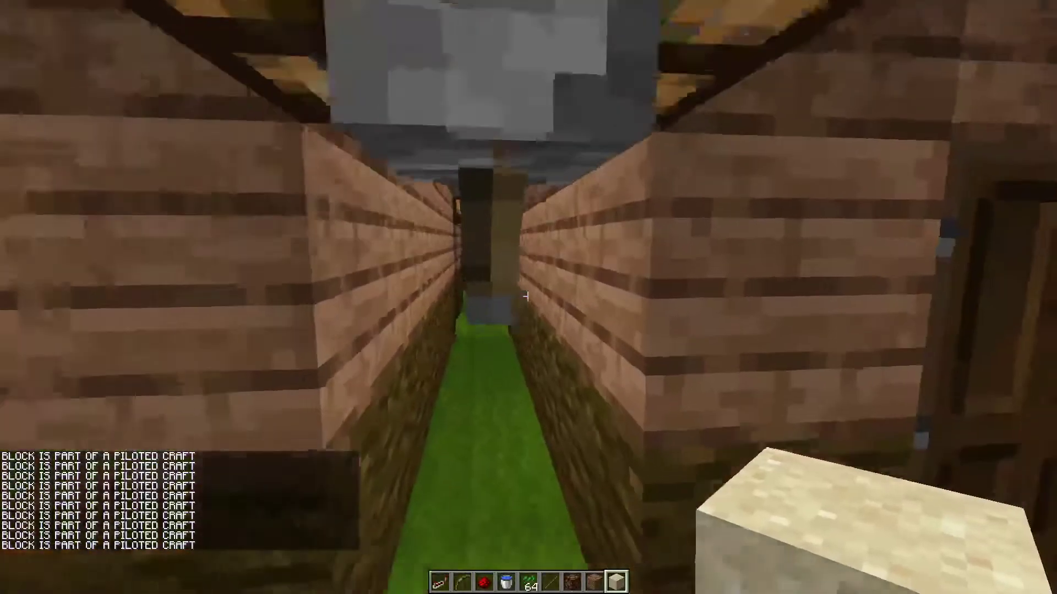